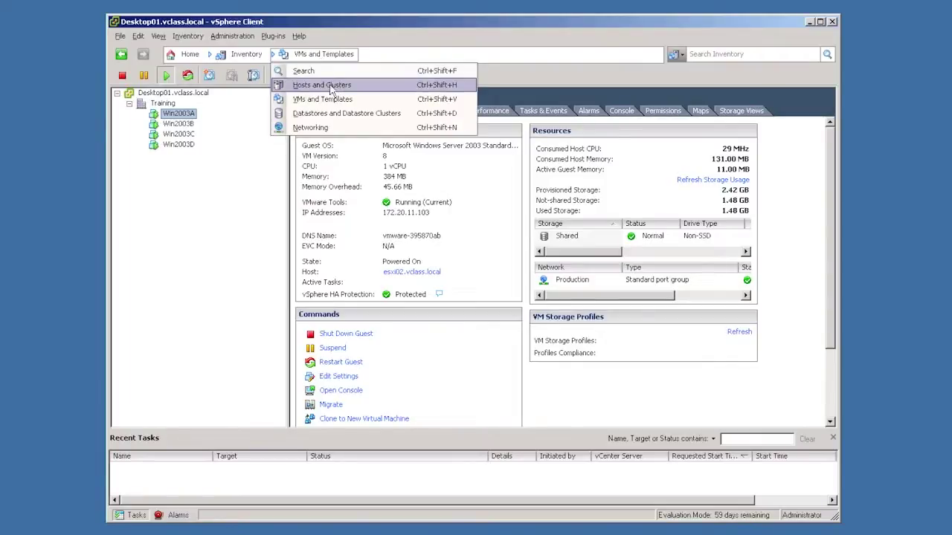
In esxi01.vclass.local's networking configuration, start adding a VMkernel connection on a new vSphere standard switch using vmnic2
{"action": "left_click", "coordinate": [331, 87]}
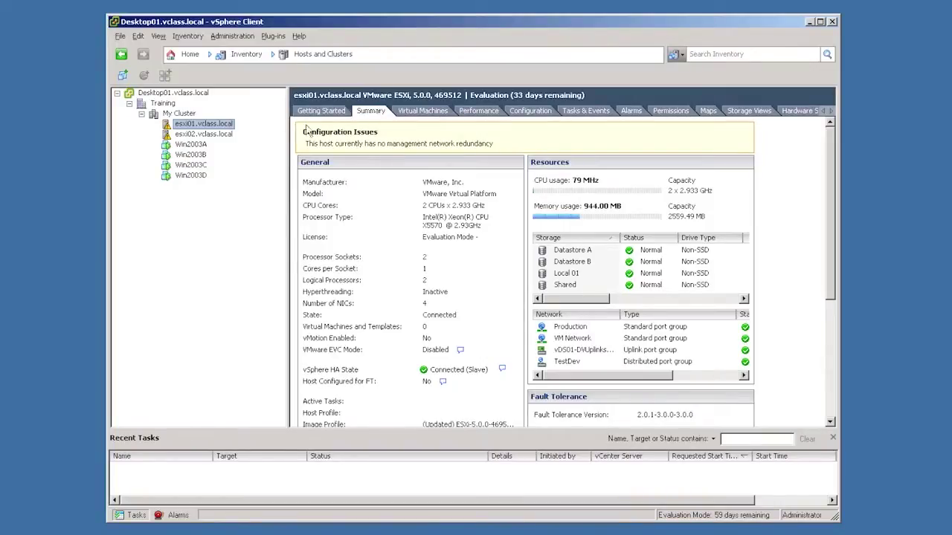
{"action": "left_click", "coordinate": [531, 112]}
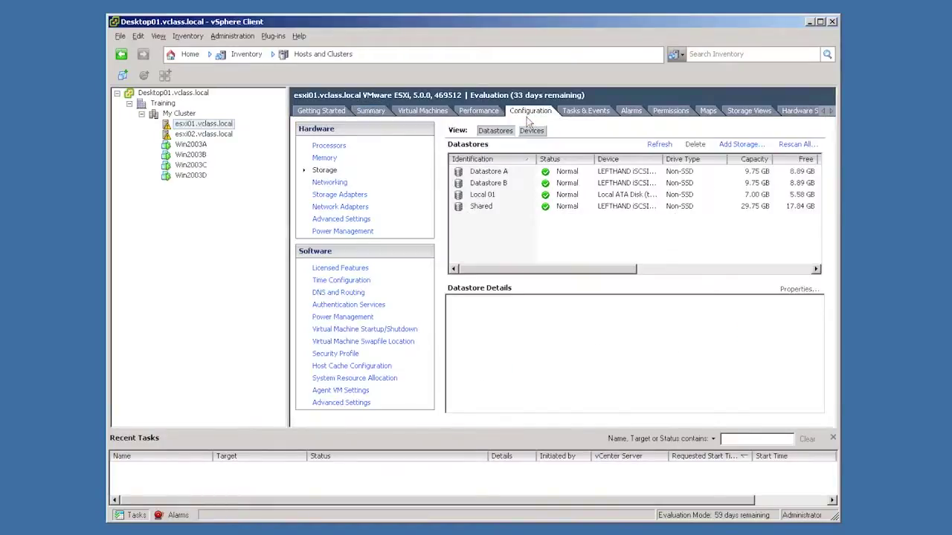
{"action": "left_click", "coordinate": [341, 186]}
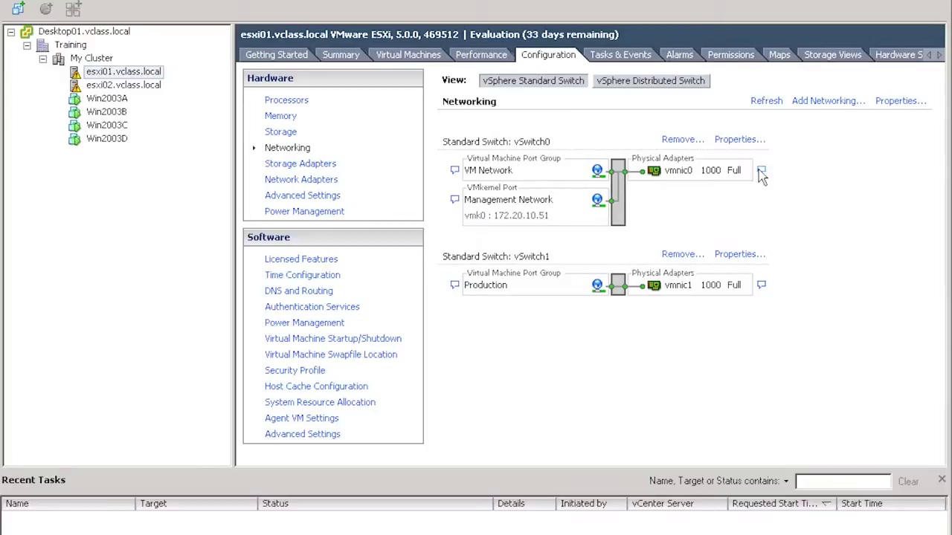
{"action": "left_click", "coordinate": [812, 100]}
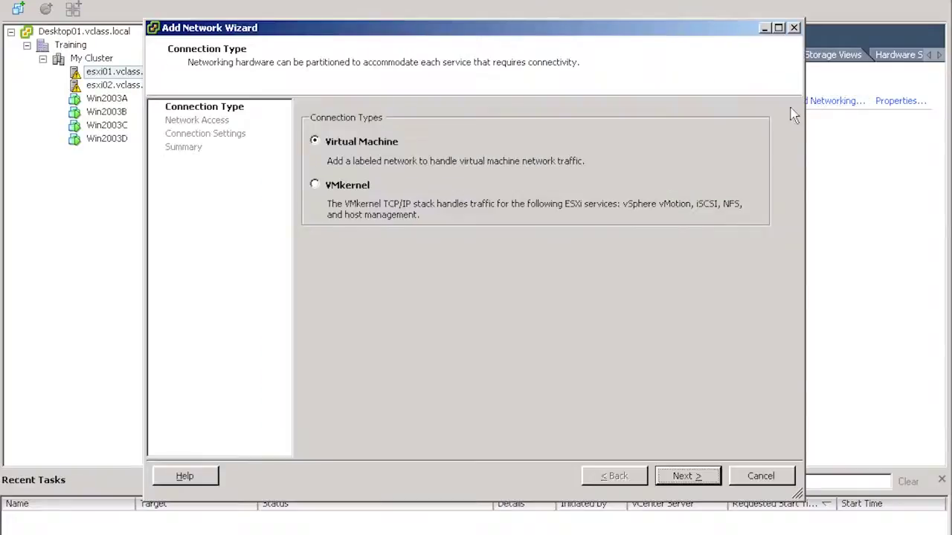
{"action": "left_click", "coordinate": [365, 189]}
{"action": "left_click", "coordinate": [680, 480]}
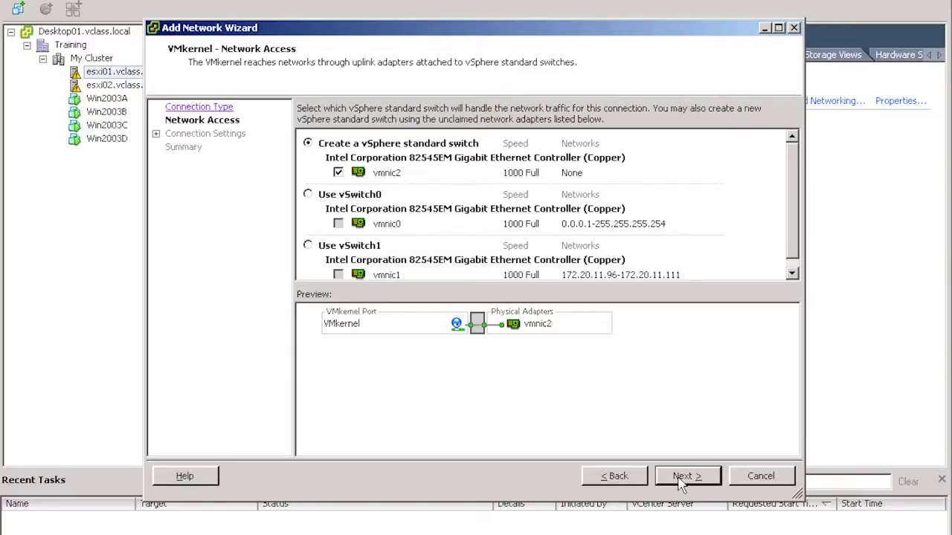
{"action": "left_click", "coordinate": [682, 480]}
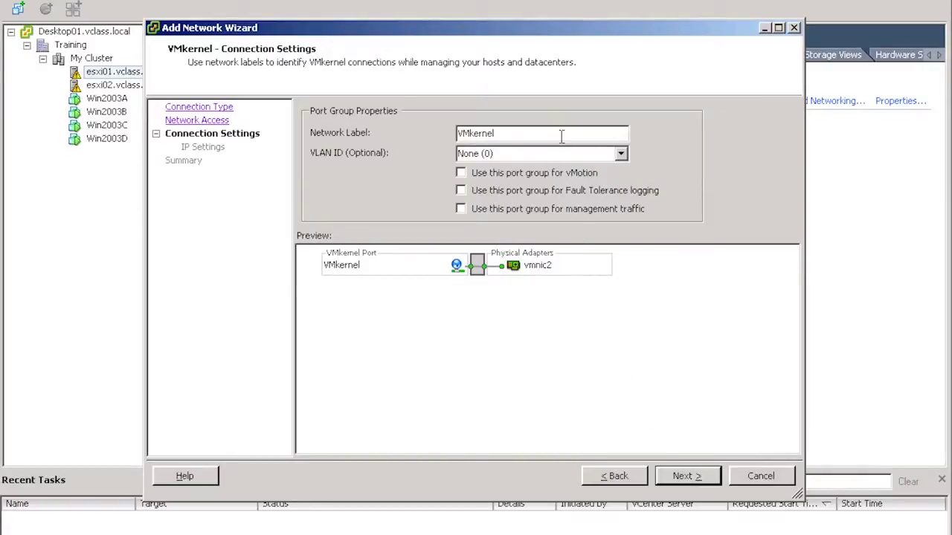
Label the new VMkernel port on esxi01 vMotion, with no VLAN ID, and enable the port group for vMotion
{"action": "double_click", "coordinate": [530, 136]}
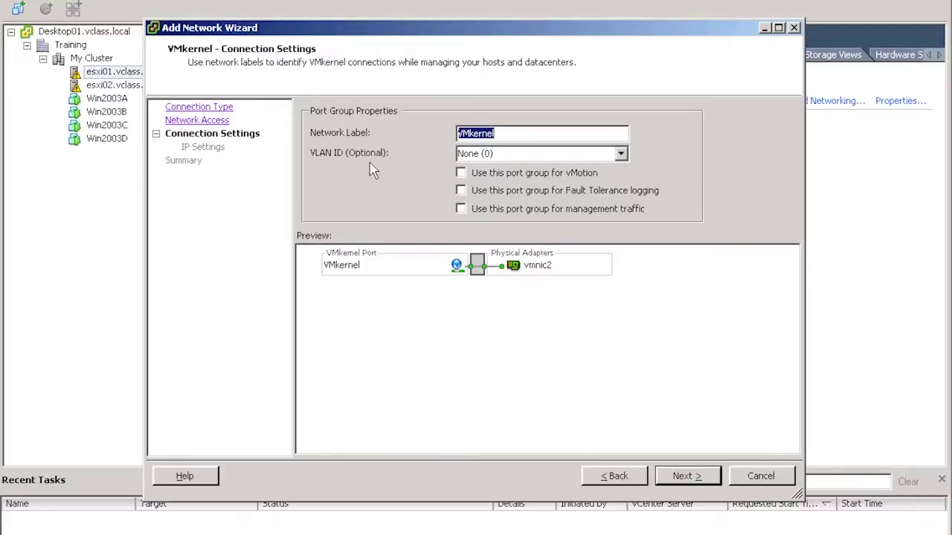
{"action": "type", "text": "vMotion"}
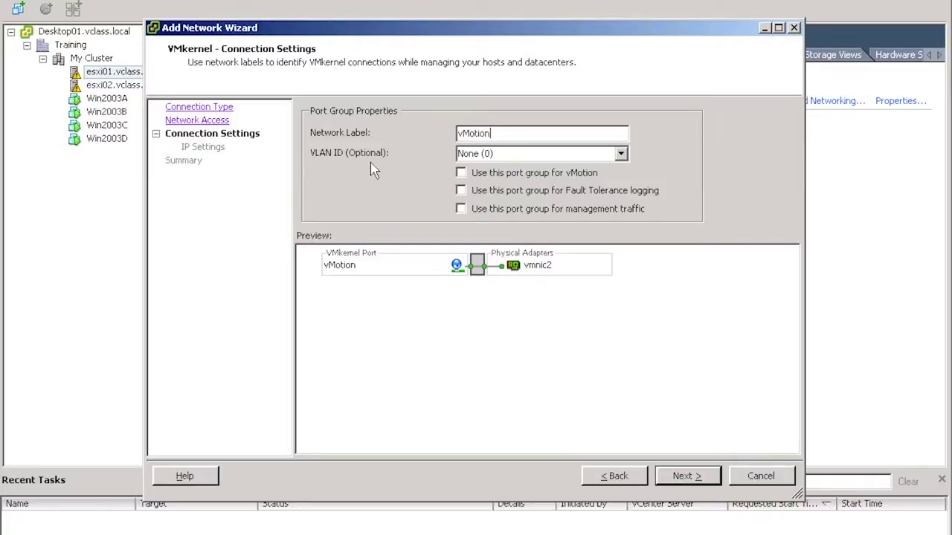
{"action": "key", "text": "Tab"}
{"action": "left_click", "coordinate": [464, 182]}
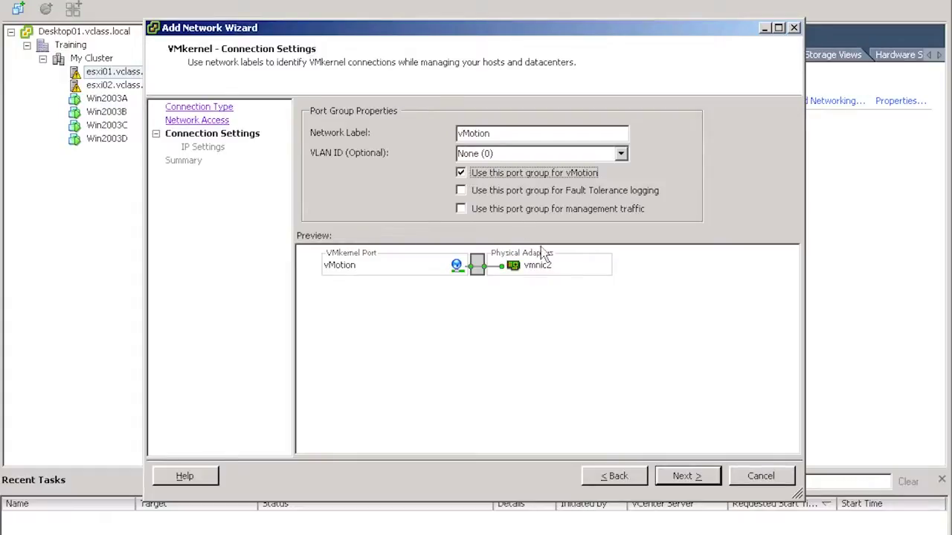
{"action": "left_click", "coordinate": [680, 480]}
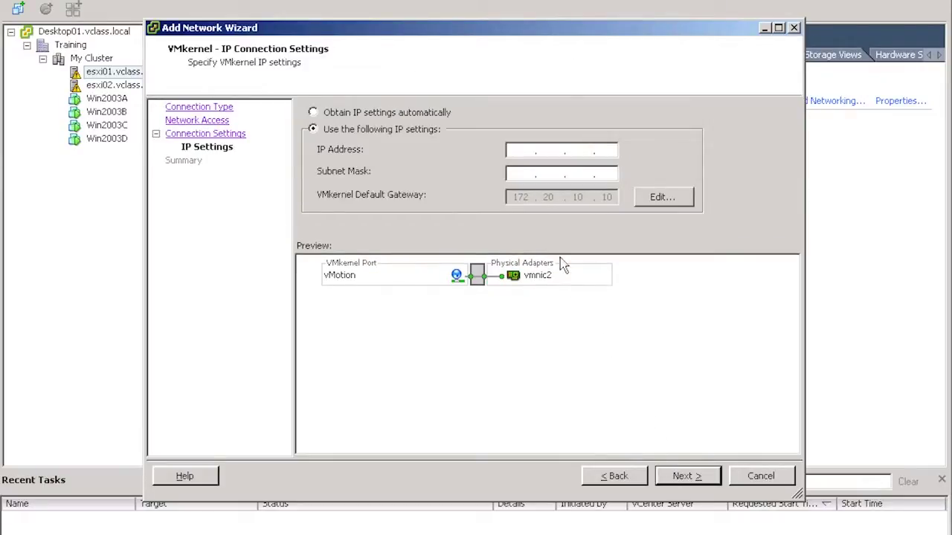
Give esxi01's vMotion port the IP address 192.168.1.101 with subnet mask 255.255.255.0 and complete the network creation
{"action": "left_click", "coordinate": [527, 148]}
{"action": "type", "text": "192.16"}
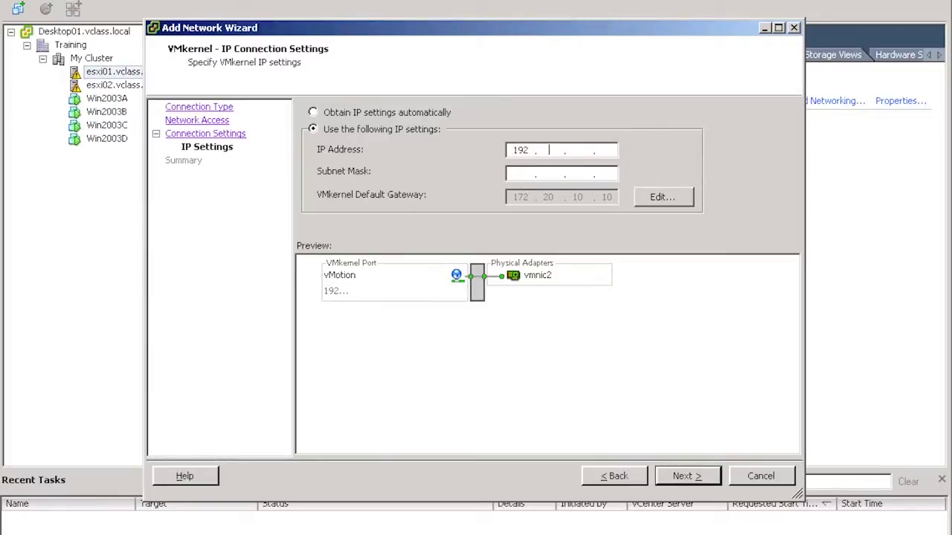
{"action": "type", "text": "8.1"}
{"action": "type", "text": "101"}
{"action": "type", "text": "255.255."}
{"action": "type", "text": "255."}
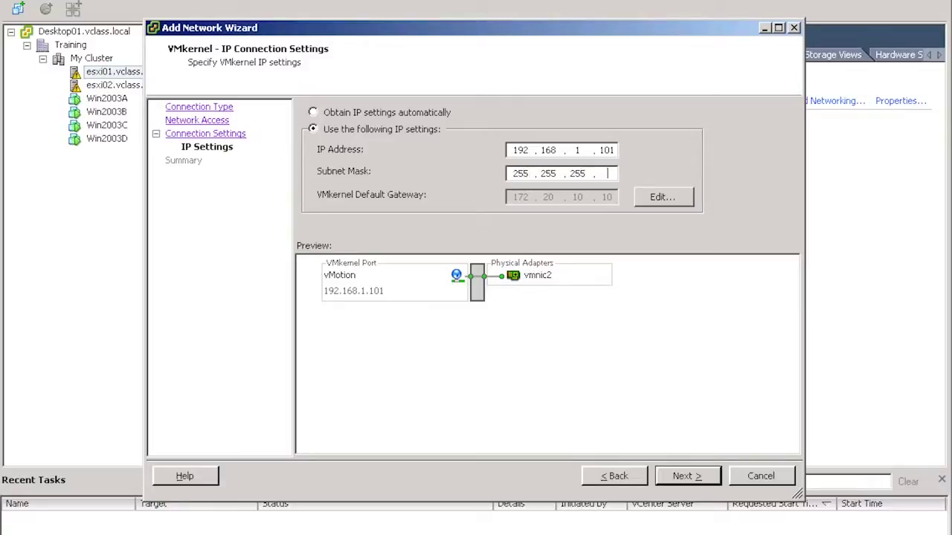
{"action": "type", "text": "0"}
{"action": "left_click", "coordinate": [697, 477]}
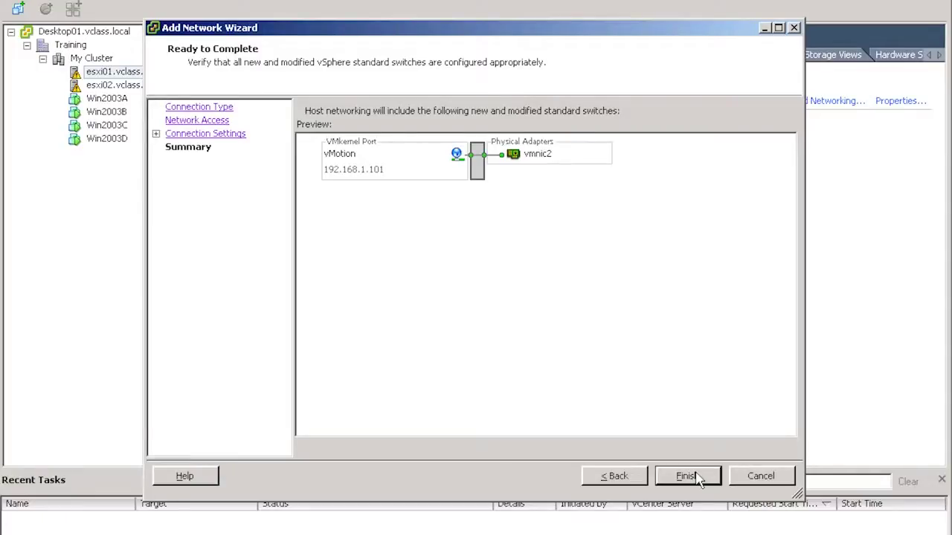
{"action": "left_click", "coordinate": [699, 479]}
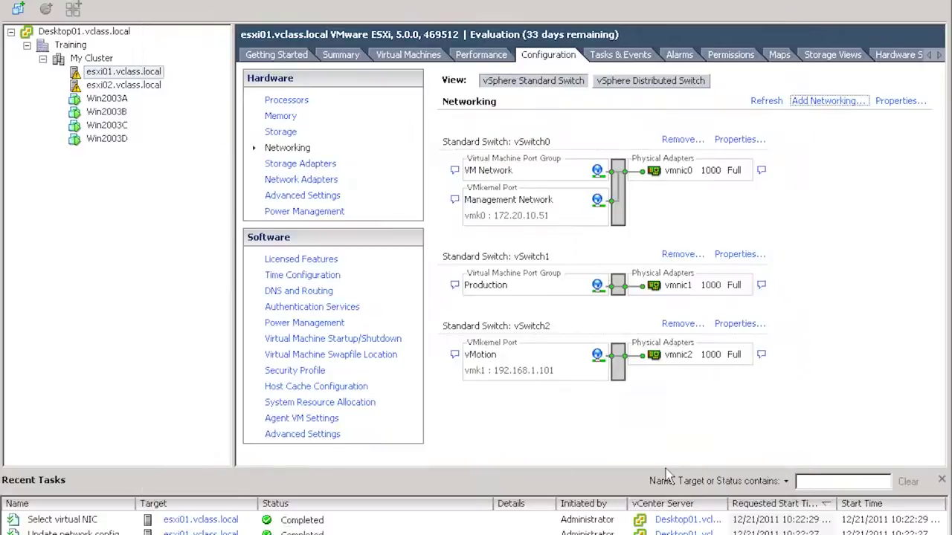
On host esxi02.vclass.local, start adding a VMkernel connection on a new vSphere standard switch using vmnic2
{"action": "left_click", "coordinate": [143, 87]}
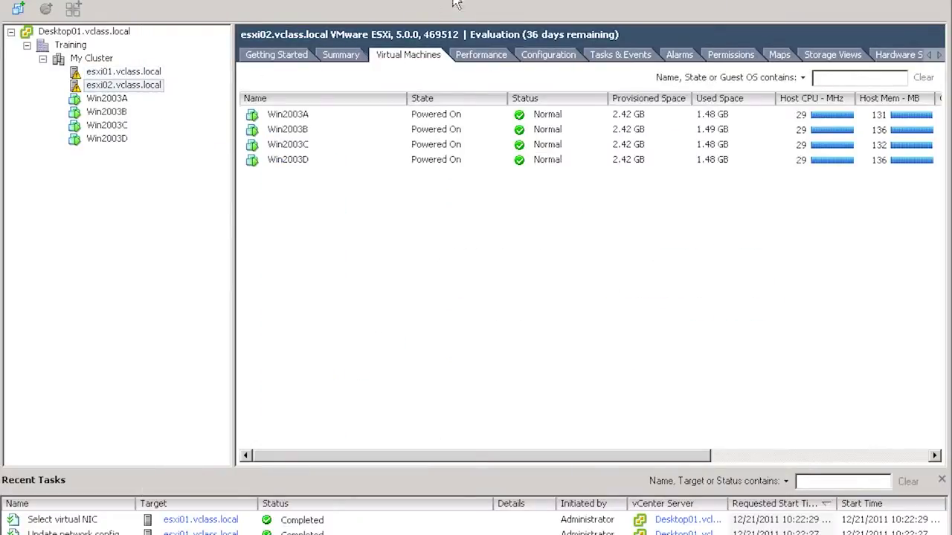
{"action": "left_click", "coordinate": [547, 58]}
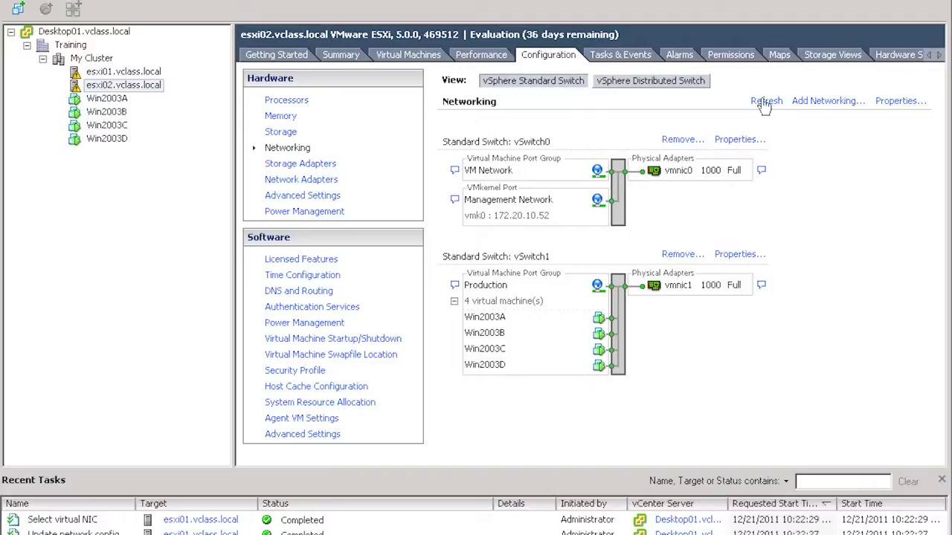
{"action": "left_click", "coordinate": [808, 102]}
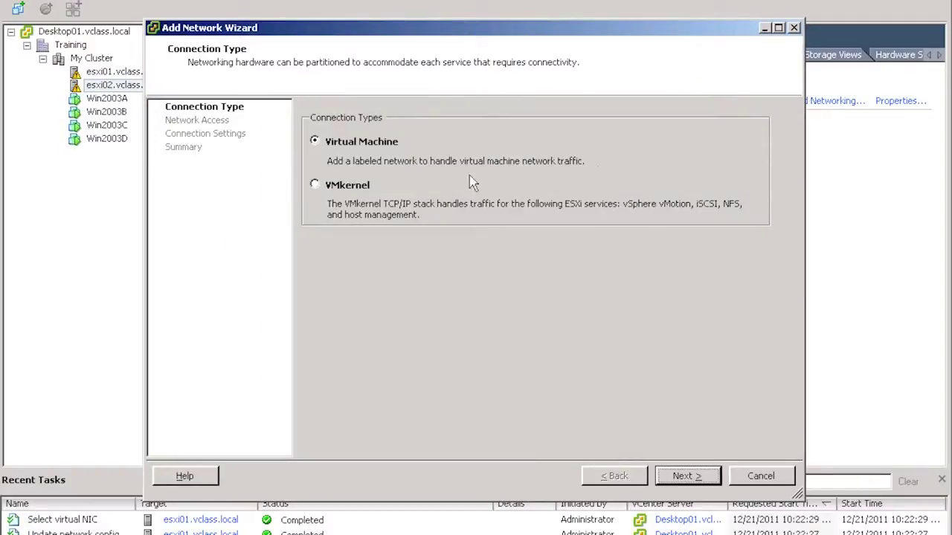
{"action": "left_click", "coordinate": [373, 189]}
{"action": "left_click", "coordinate": [687, 477]}
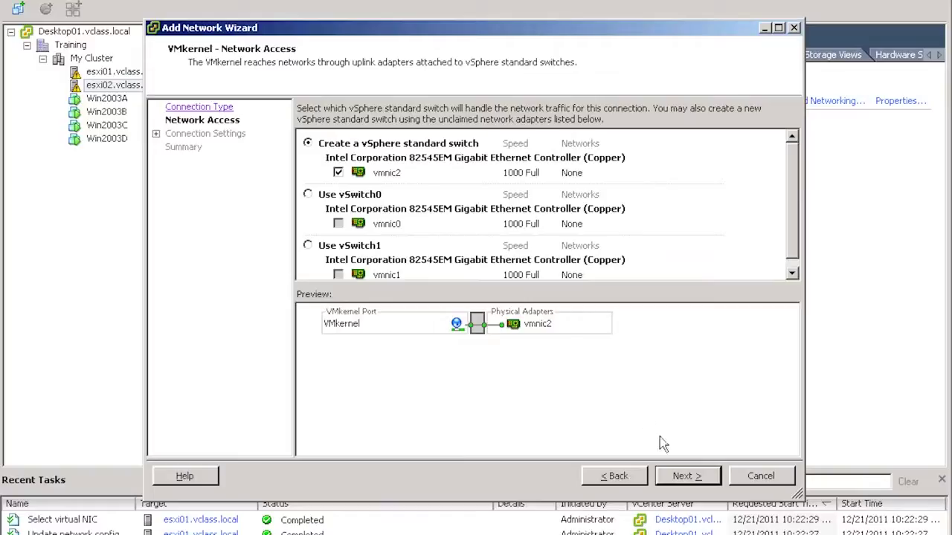
{"action": "left_click", "coordinate": [676, 480]}
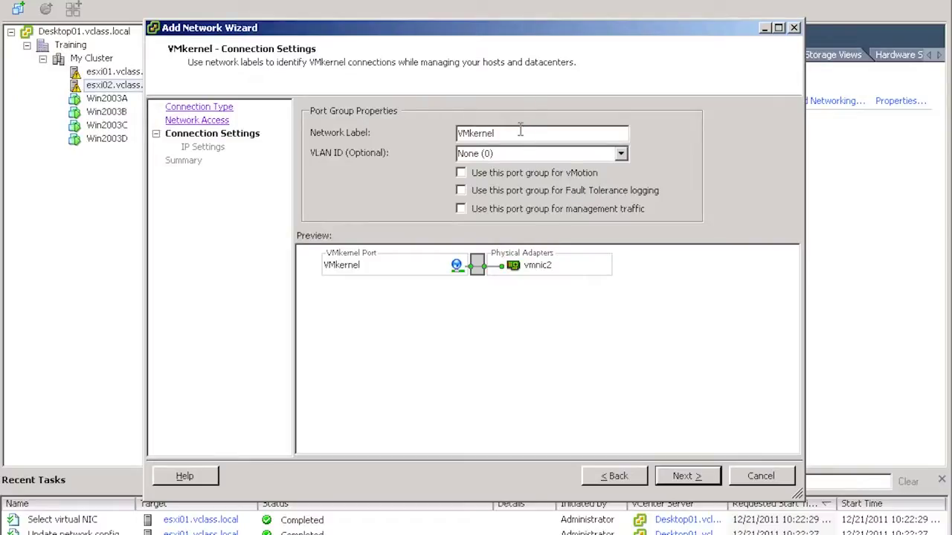
Set the network label of esxi02's new VMkernel port to vMotion and enable its port group for vMotion
{"action": "left_click_drag", "start_coordinate": [521, 131], "coordinate": [358, 133]}
{"action": "type", "text": "vMotion"}
{"action": "left_click", "coordinate": [462, 174]}
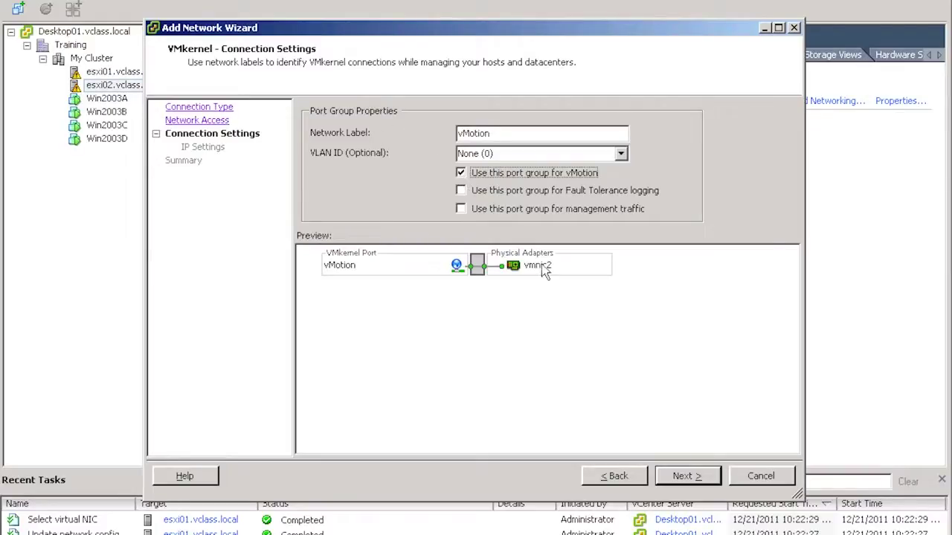
{"action": "left_click", "coordinate": [672, 480]}
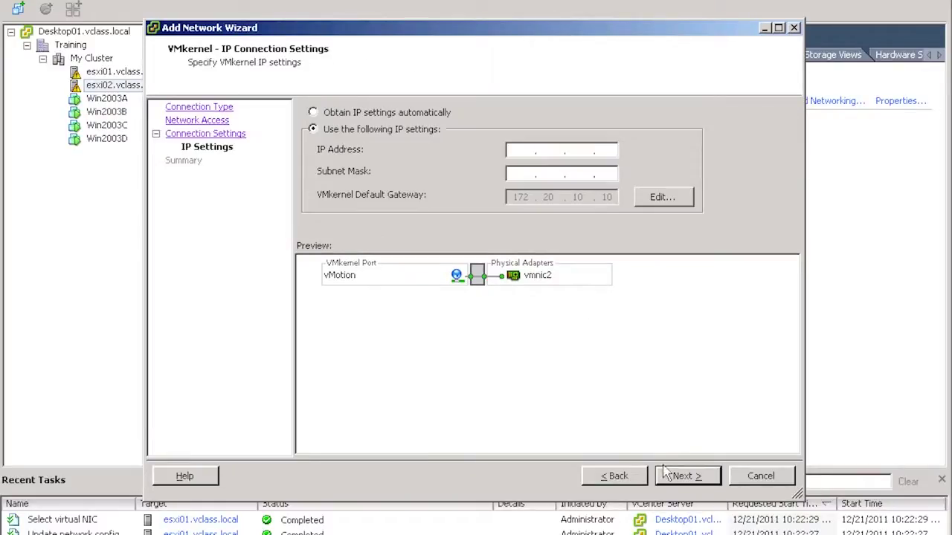
Assign IP address 192.168.1.102 and subnet mask 255.255.255.0 to esxi02's vMotion port and complete the network creation
{"action": "left_click", "coordinate": [523, 153]}
{"action": "type", "text": "192.168."}
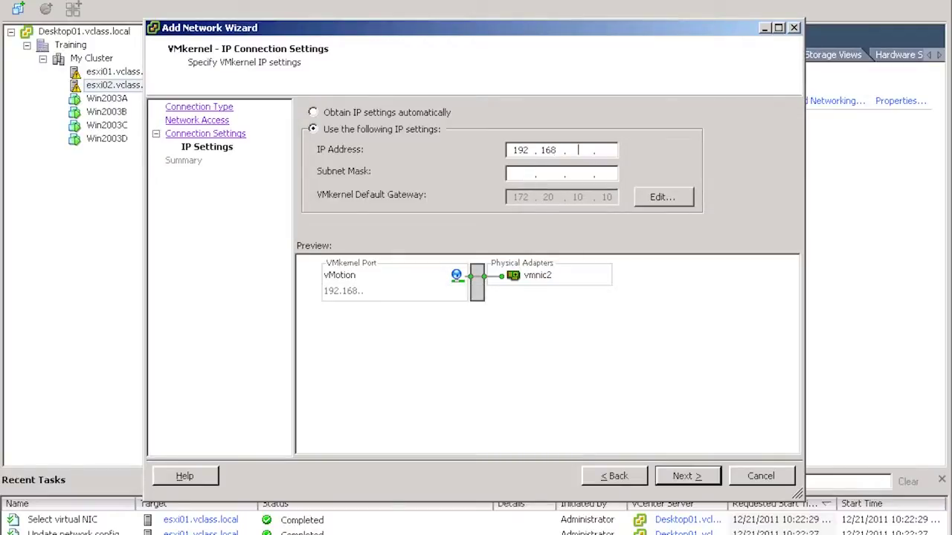
{"action": "type", "text": "1.102"}
{"action": "key", "text": "Tab"}
{"action": "type", "text": "255 . 255 . 255 . 0"}
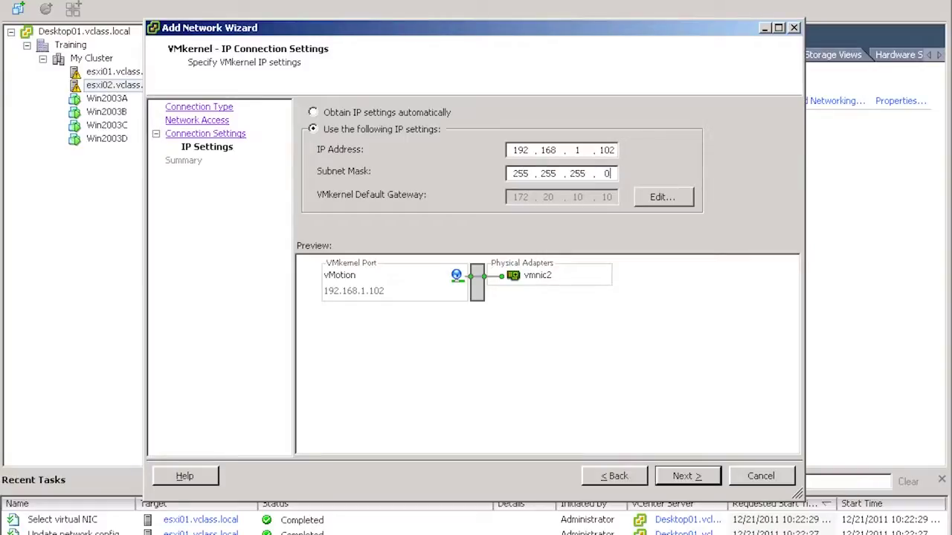
{"action": "left_click", "coordinate": [667, 490]}
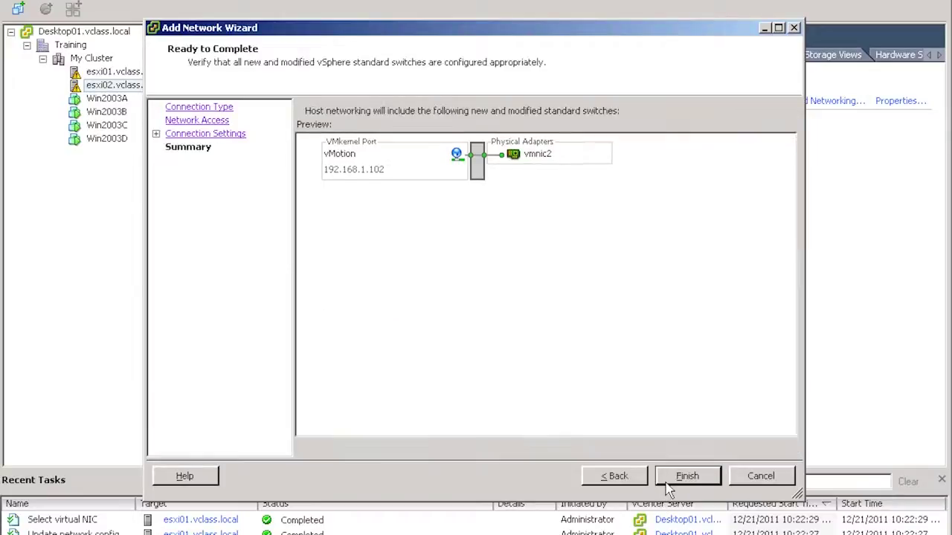
{"action": "left_click", "coordinate": [667, 485]}
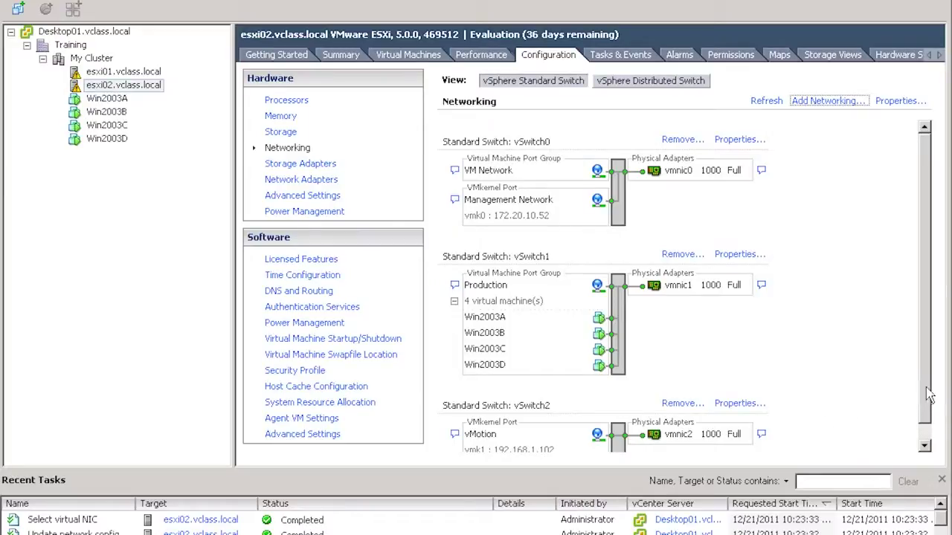
{"action": "left_click_drag", "start_coordinate": [928, 387], "coordinate": [932, 415]}
Migrate the Win2003A virtual machine to host esxi01.vclass.local by changing its host, using high vMotion priority
{"action": "left_click", "coordinate": [119, 99]}
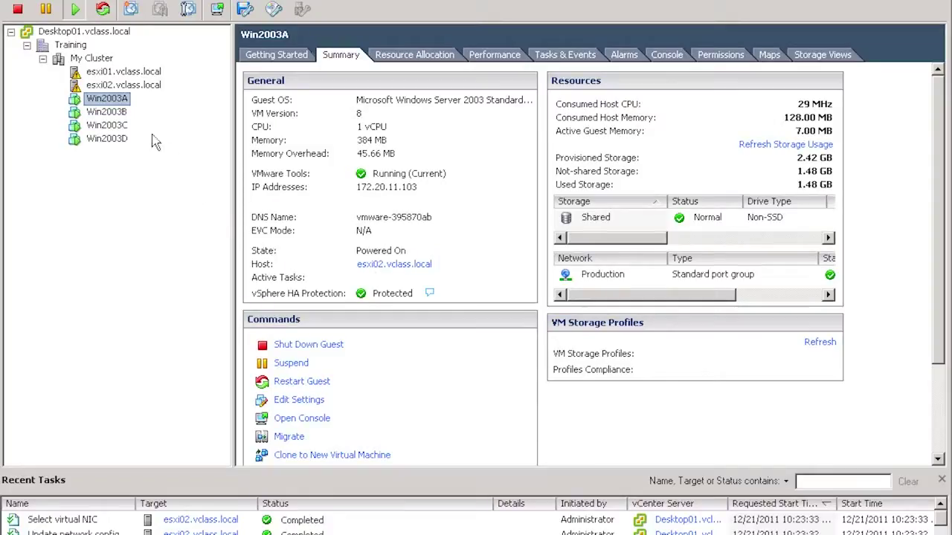
{"action": "right_click", "coordinate": [110, 108]}
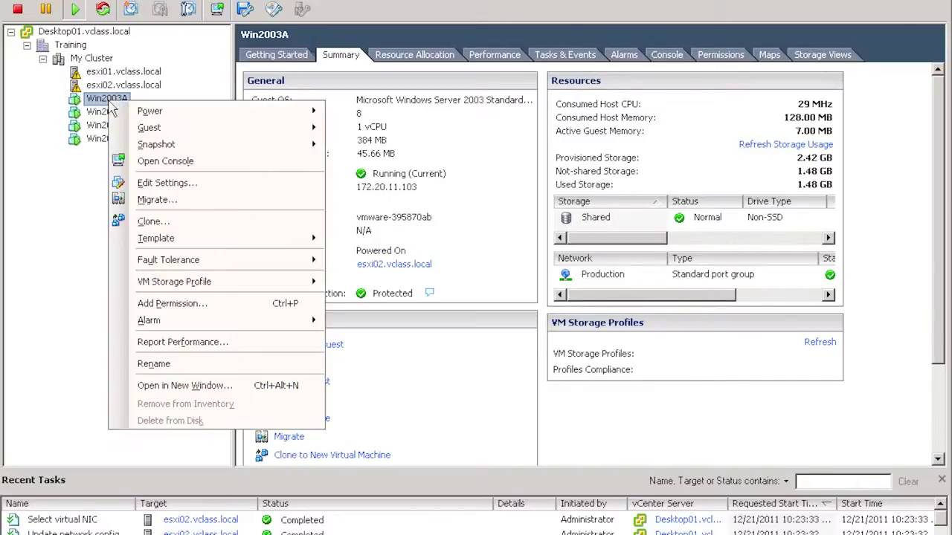
{"action": "left_click", "coordinate": [173, 202]}
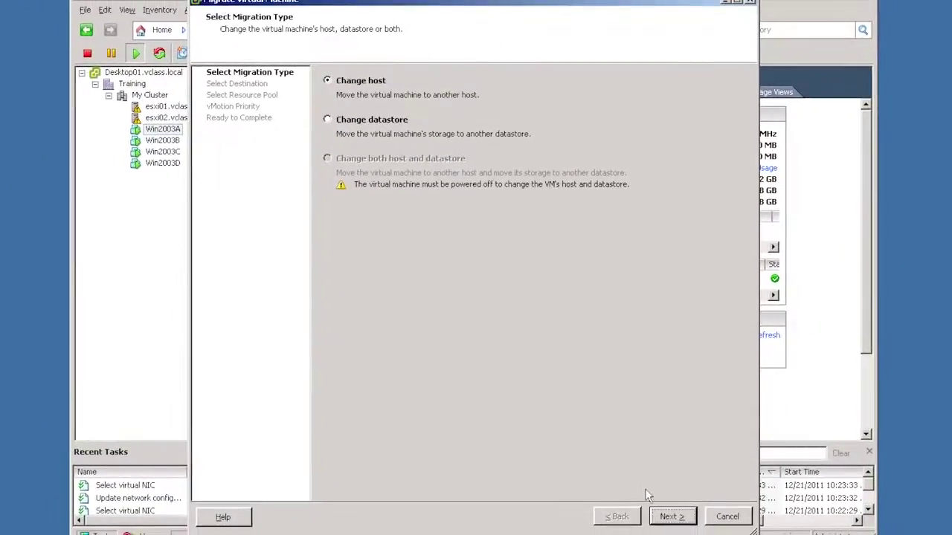
{"action": "left_click", "coordinate": [672, 517]}
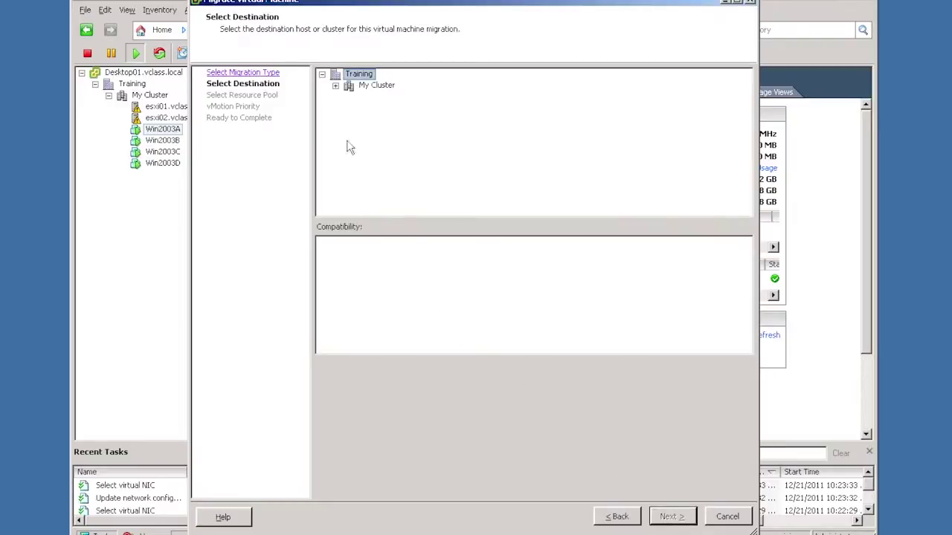
{"action": "left_click", "coordinate": [335, 86]}
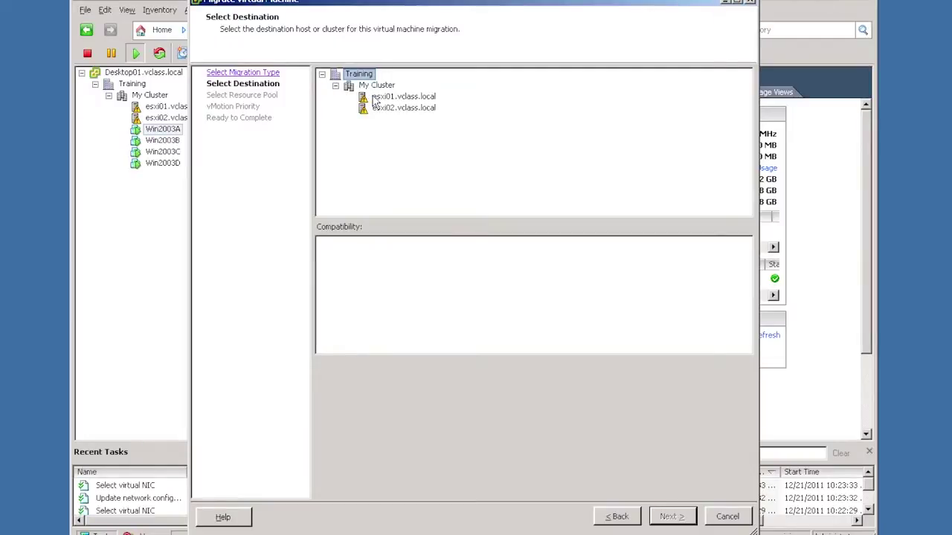
{"action": "left_click", "coordinate": [374, 100]}
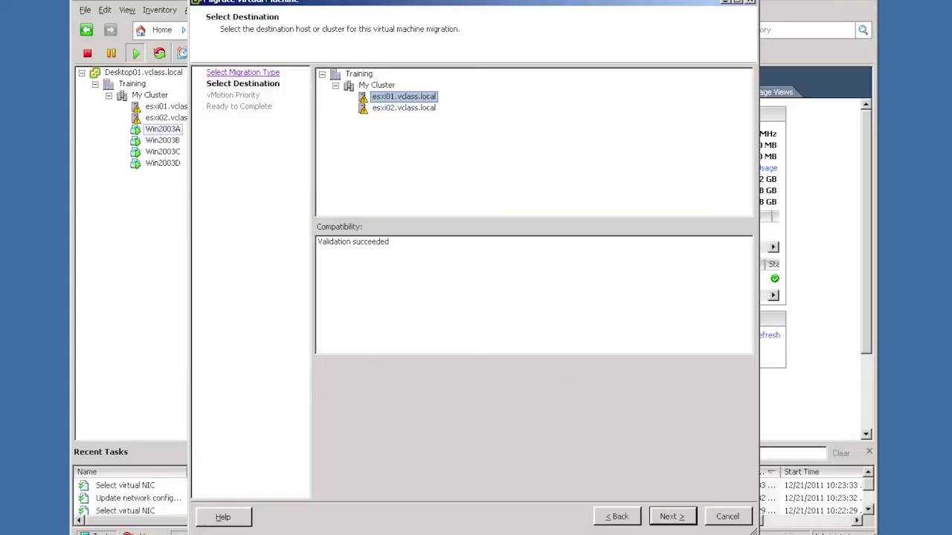
{"action": "left_click", "coordinate": [673, 517]}
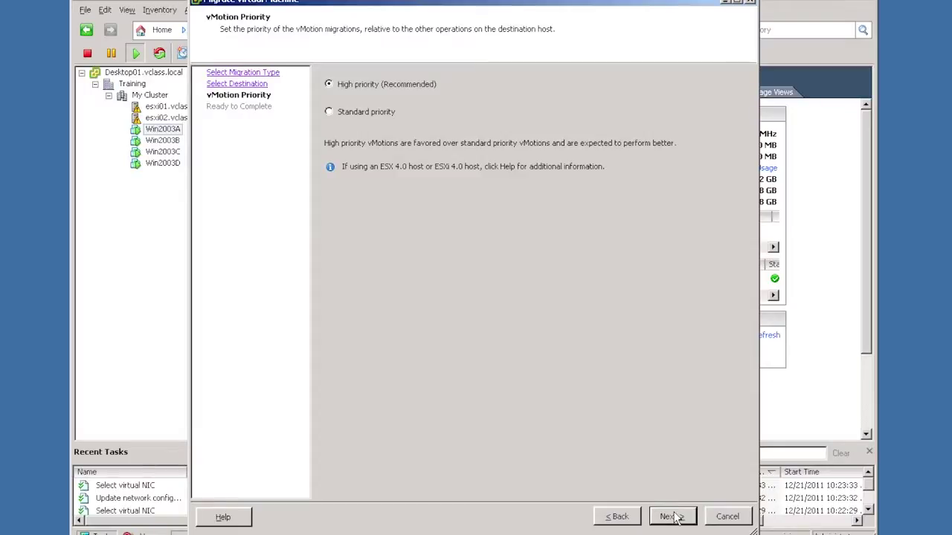
{"action": "left_click", "coordinate": [674, 517]}
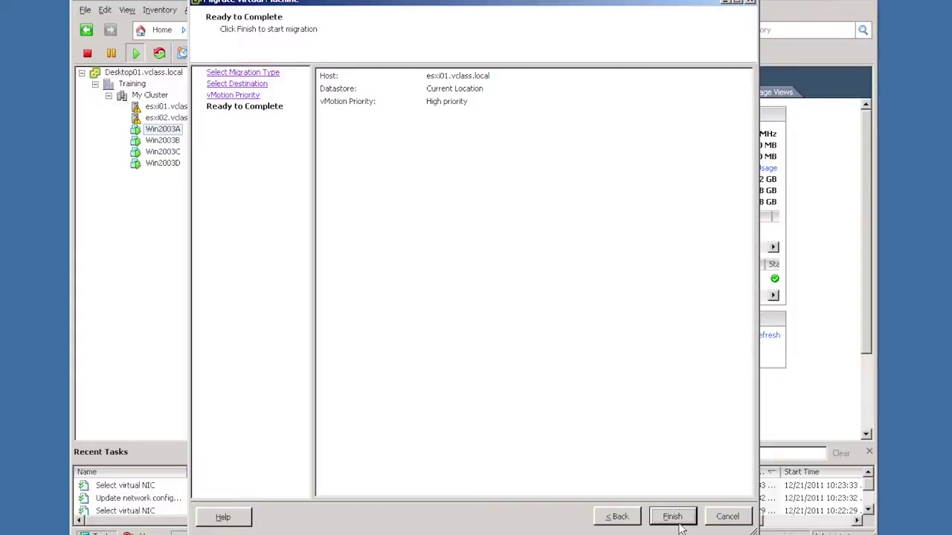
{"action": "left_click", "coordinate": [680, 517]}
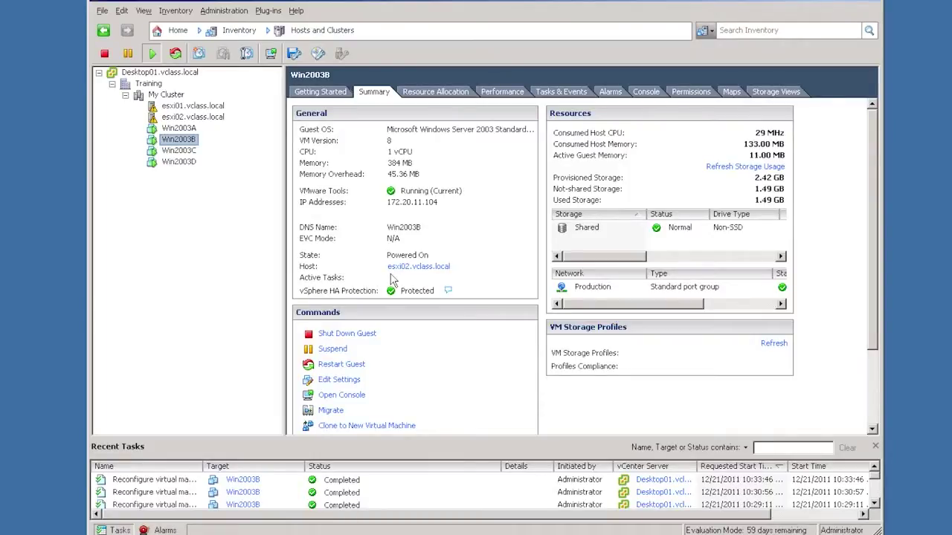
Edit the Win2003B virtual machine's settings so CD/DVD drive 1 uses a datastore ISO file
{"action": "right_click", "coordinate": [180, 139]}
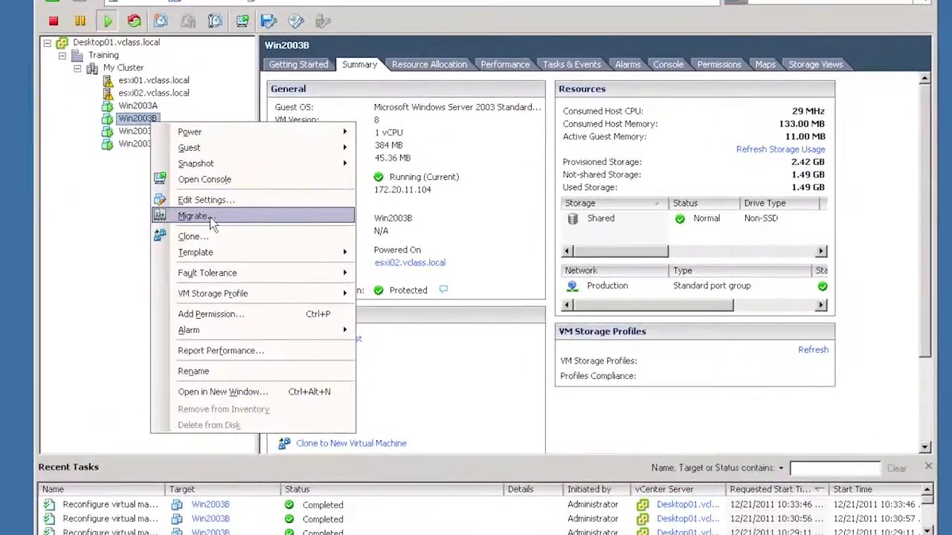
{"action": "left_click", "coordinate": [219, 197]}
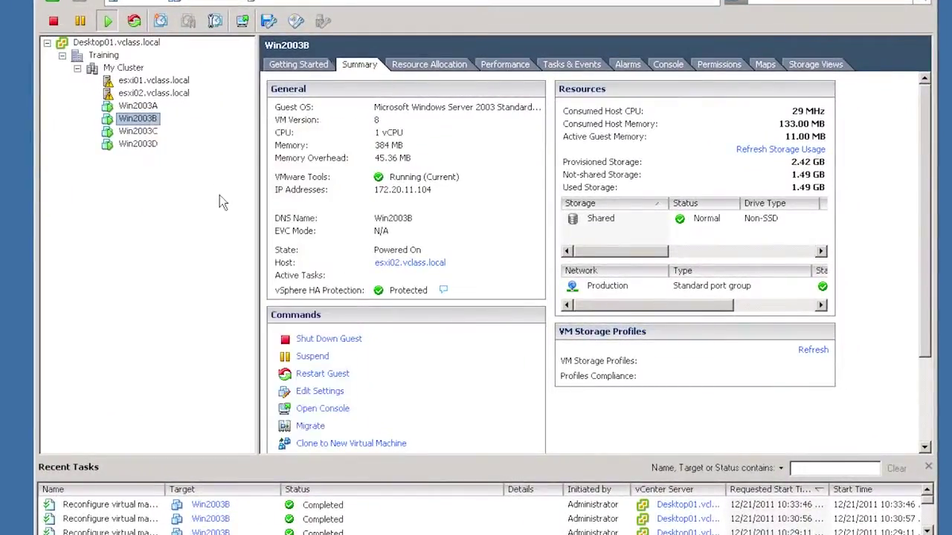
{"action": "left_click", "coordinate": [240, 191]}
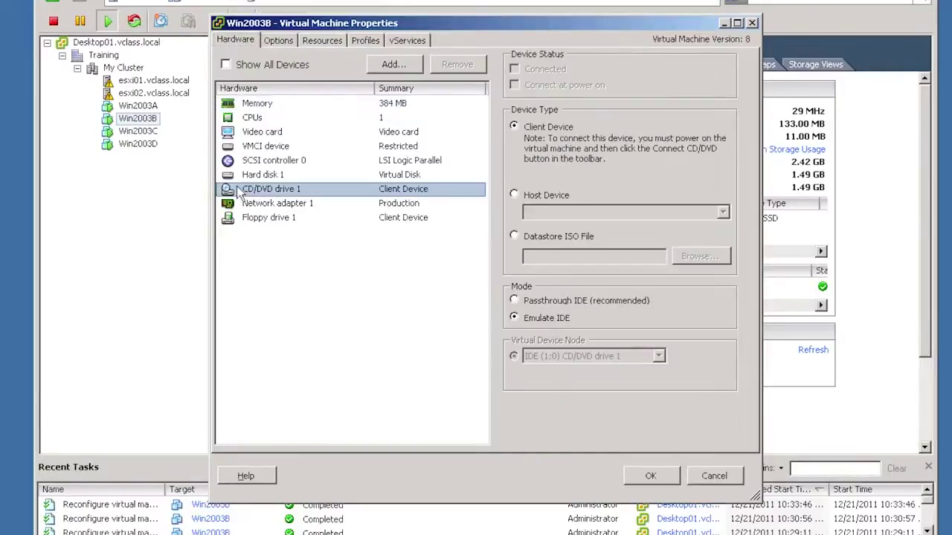
{"action": "left_click", "coordinate": [513, 236]}
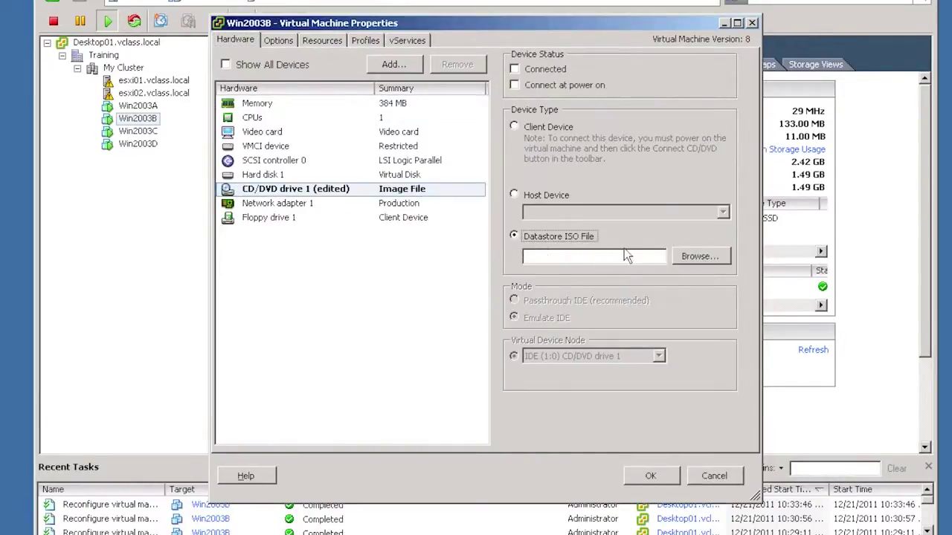
Assign Classfiles-vSphere.iso from the ISO-files folder on datastore Local 02 to Win2003B's CD/DVD drive, mark the drive as connected, and save the settings
{"action": "left_click", "coordinate": [685, 260]}
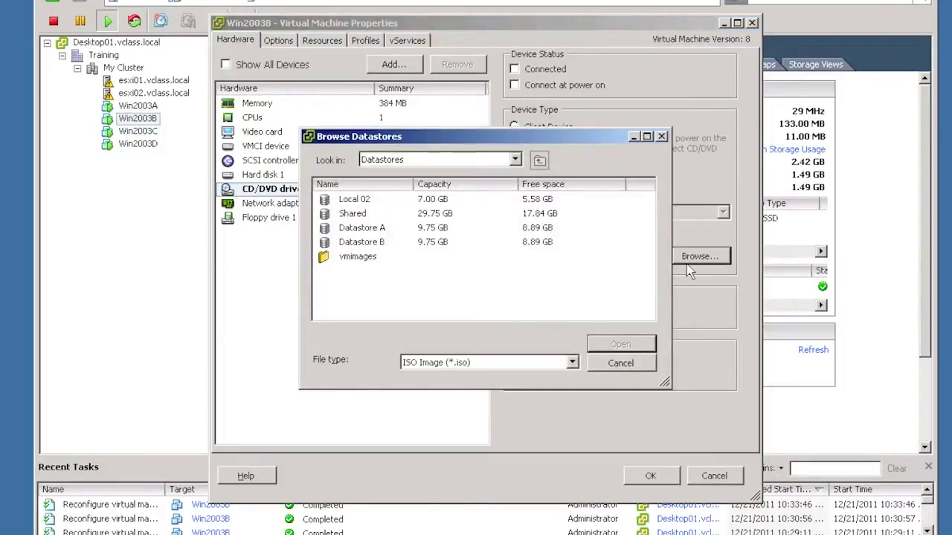
{"action": "left_click", "coordinate": [353, 207]}
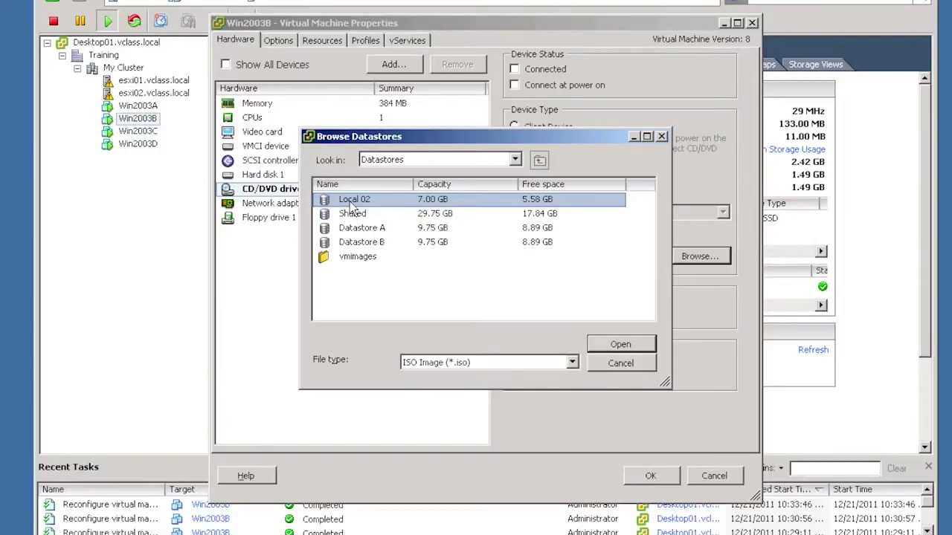
{"action": "double_click", "coordinate": [351, 205]}
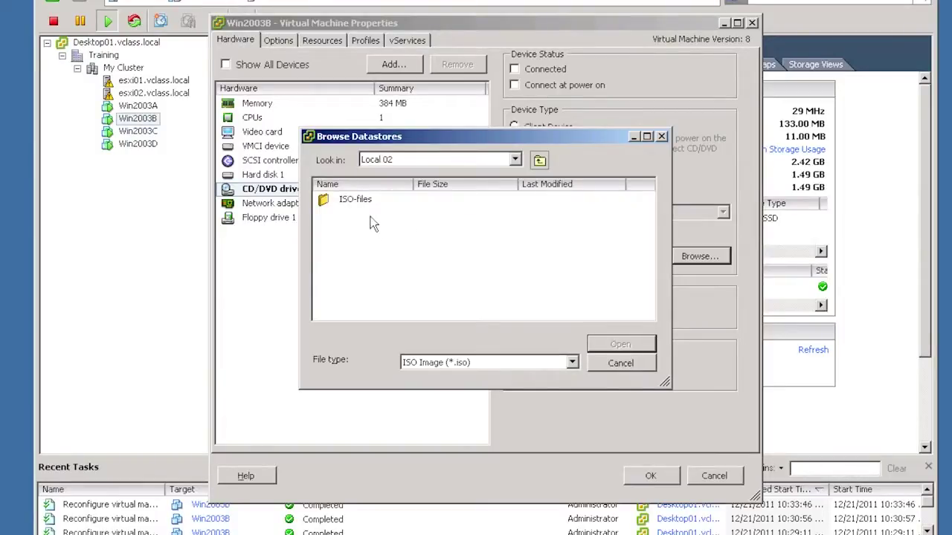
{"action": "double_click", "coordinate": [364, 199]}
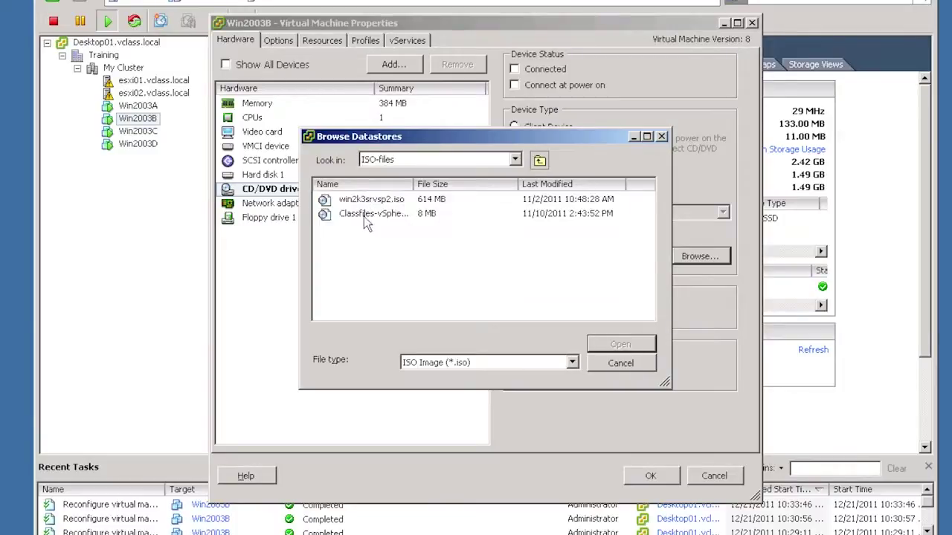
{"action": "left_click", "coordinate": [369, 214]}
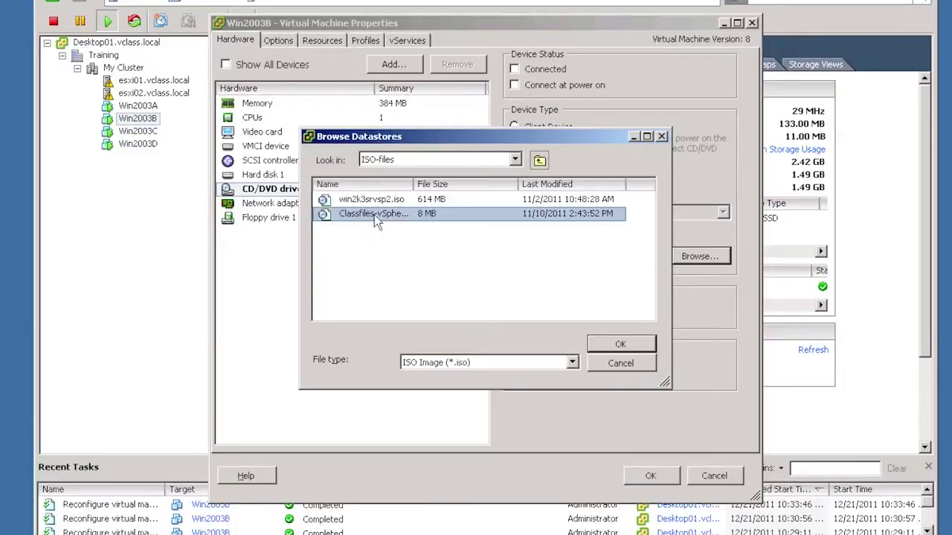
{"action": "left_click", "coordinate": [602, 347]}
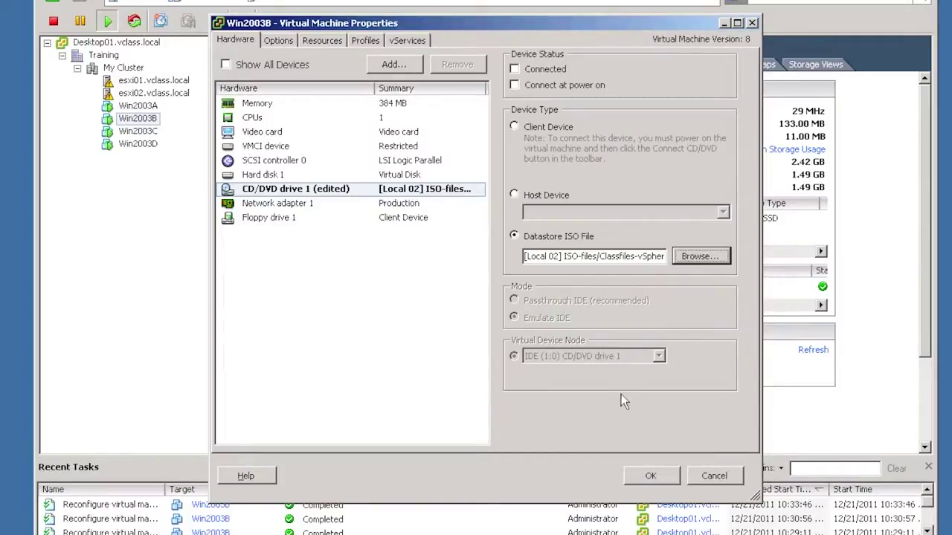
{"action": "left_click", "coordinate": [542, 69]}
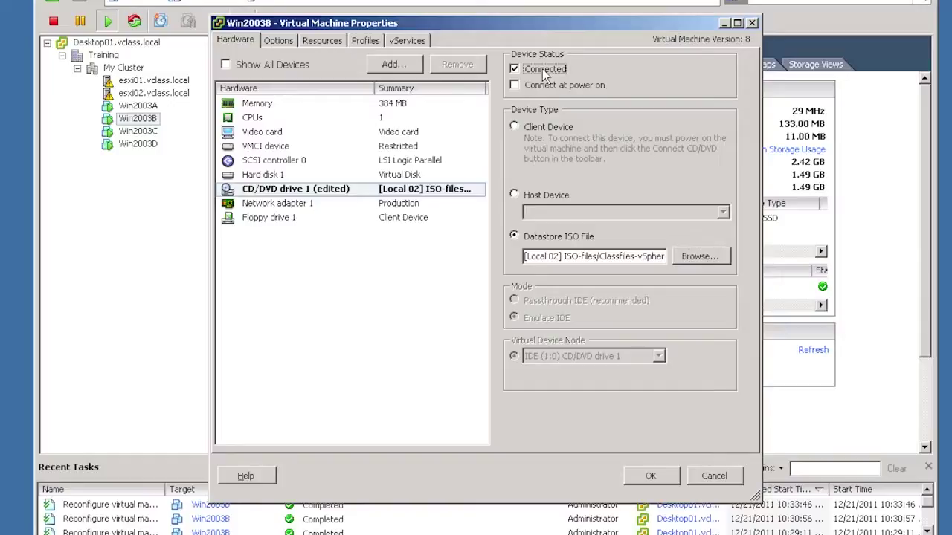
{"action": "left_click", "coordinate": [665, 480]}
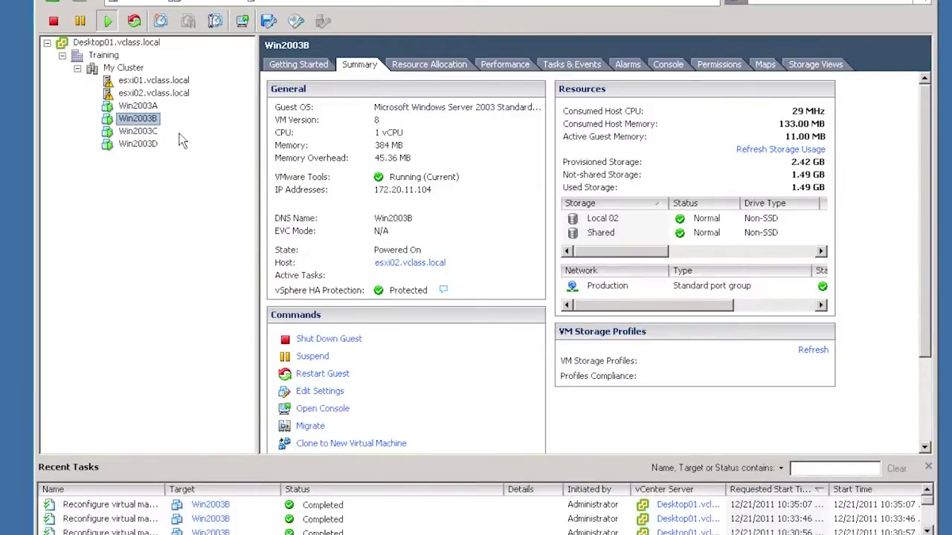
Try to migrate the Win2003B virtual machine to esxi01.vclass.local in My Cluster by changing its host
{"action": "right_click", "coordinate": [142, 124]}
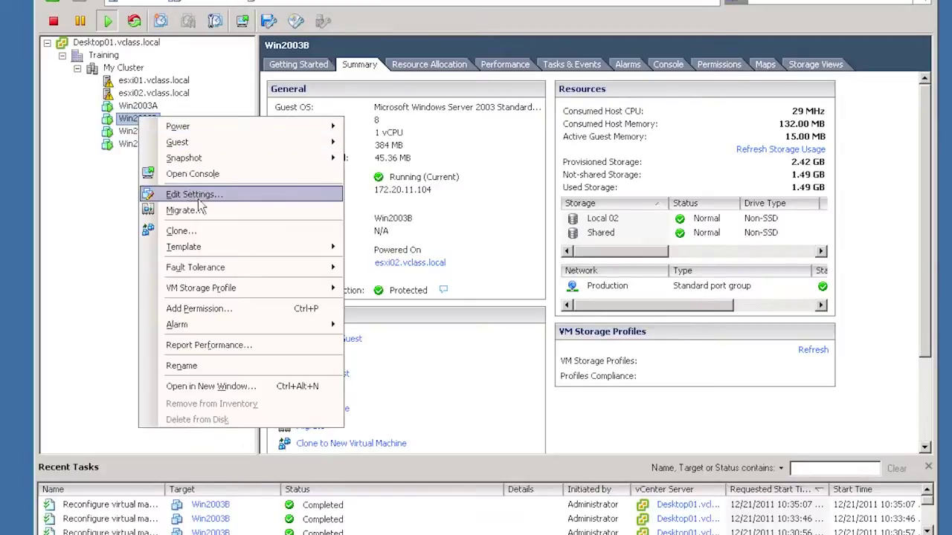
{"action": "left_click", "coordinate": [206, 210]}
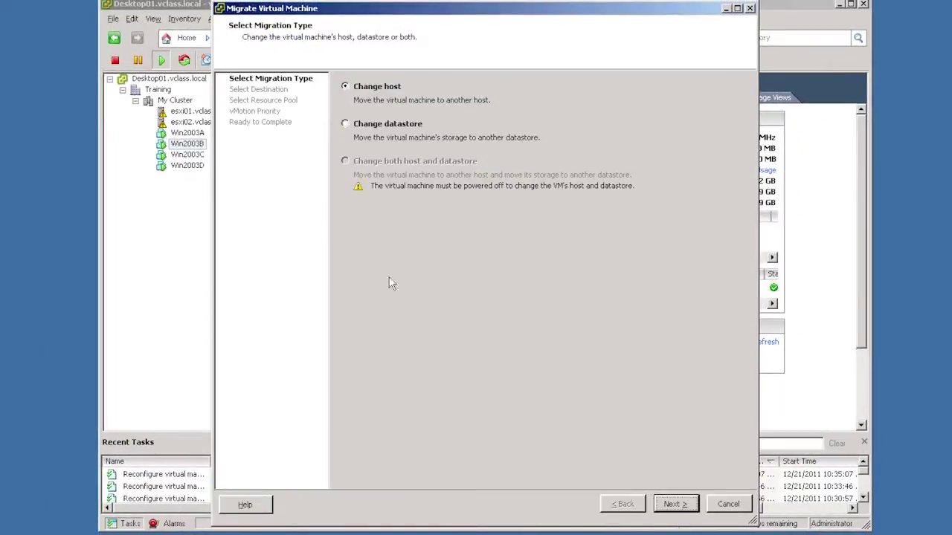
{"action": "left_click", "coordinate": [674, 504]}
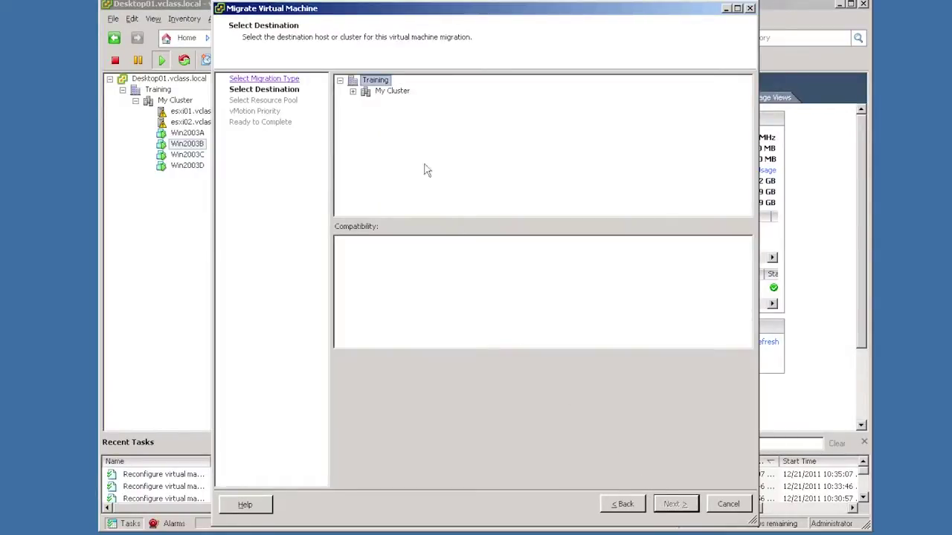
{"action": "left_click", "coordinate": [353, 91]}
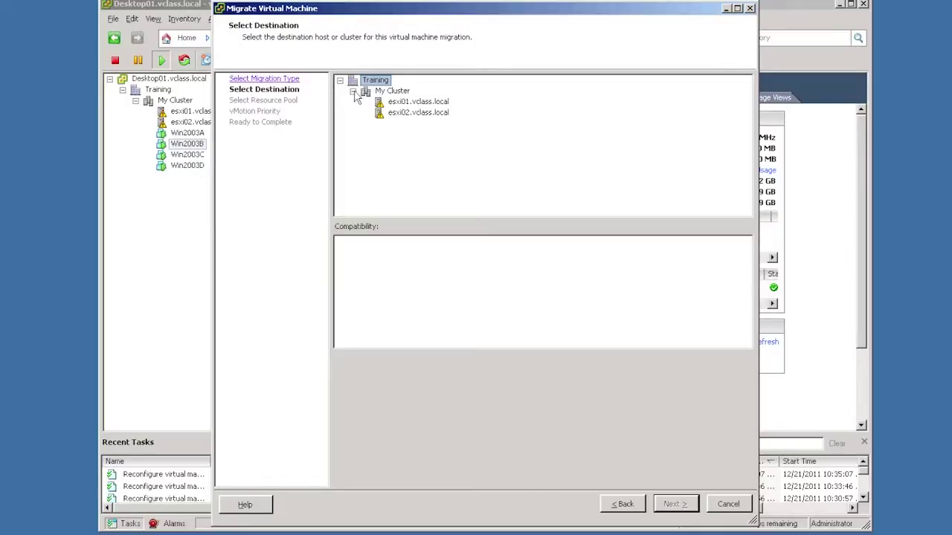
{"action": "left_click", "coordinate": [411, 103]}
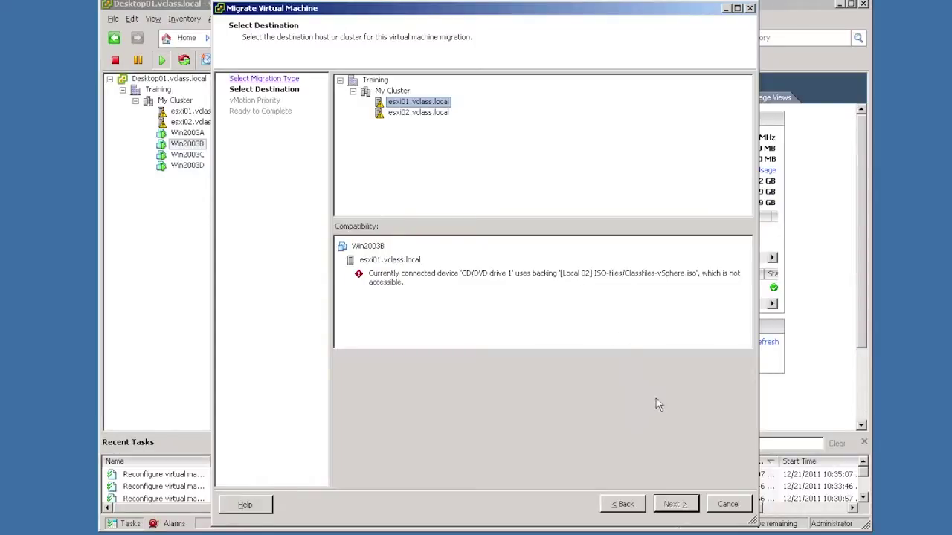
{"action": "left_click", "coordinate": [729, 505]}
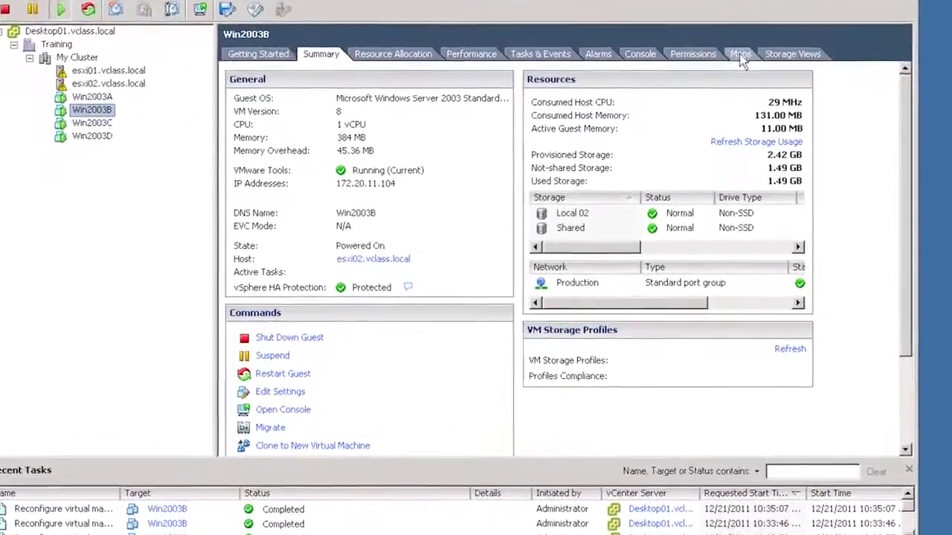
Examine the vMotion map of Win2003B for its host, network and datastore connections
{"action": "left_click", "coordinate": [735, 63]}
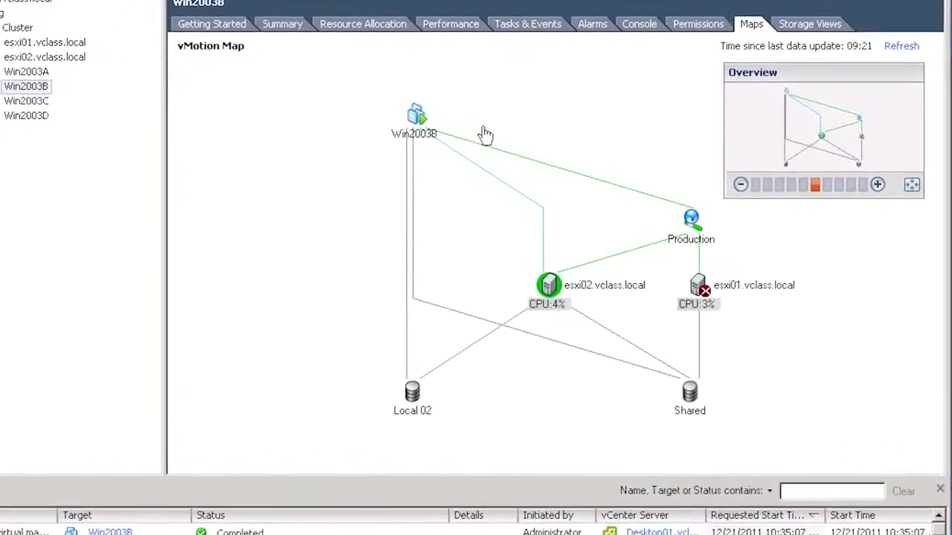